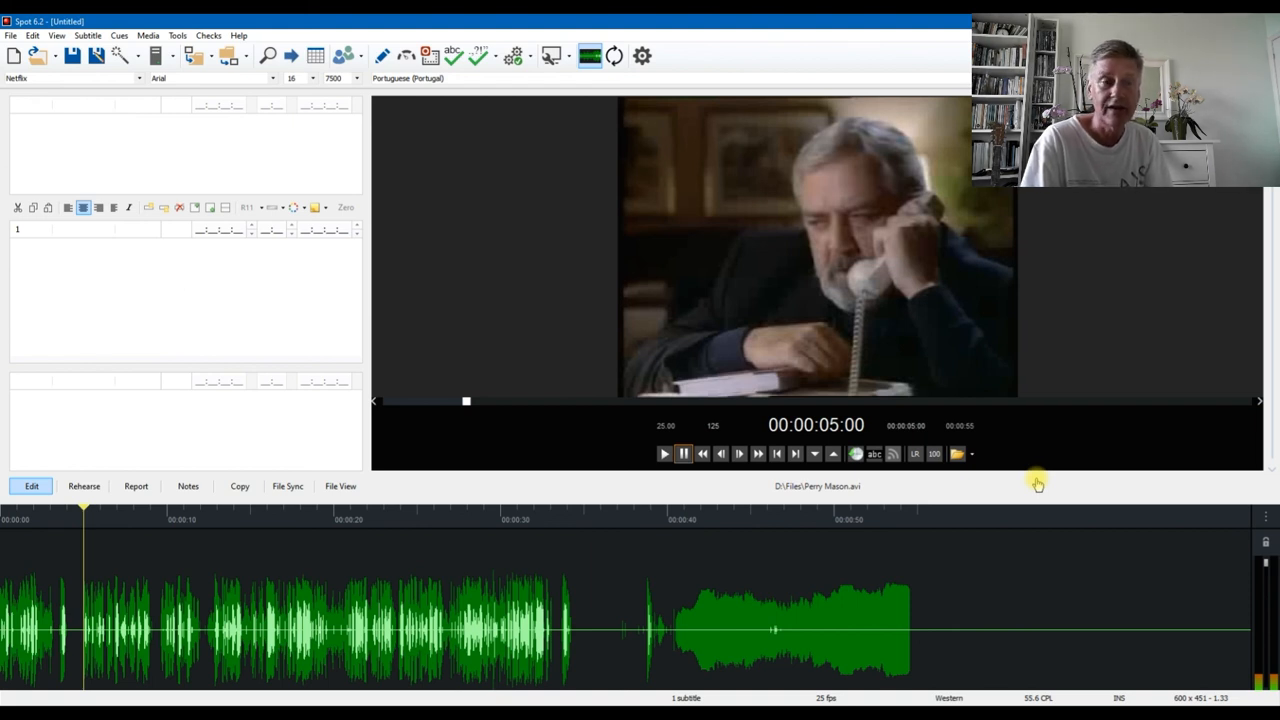
- Turn on creation of auto-timed subtitles in the speech enhancement options of the media preferences
click(119, 34)
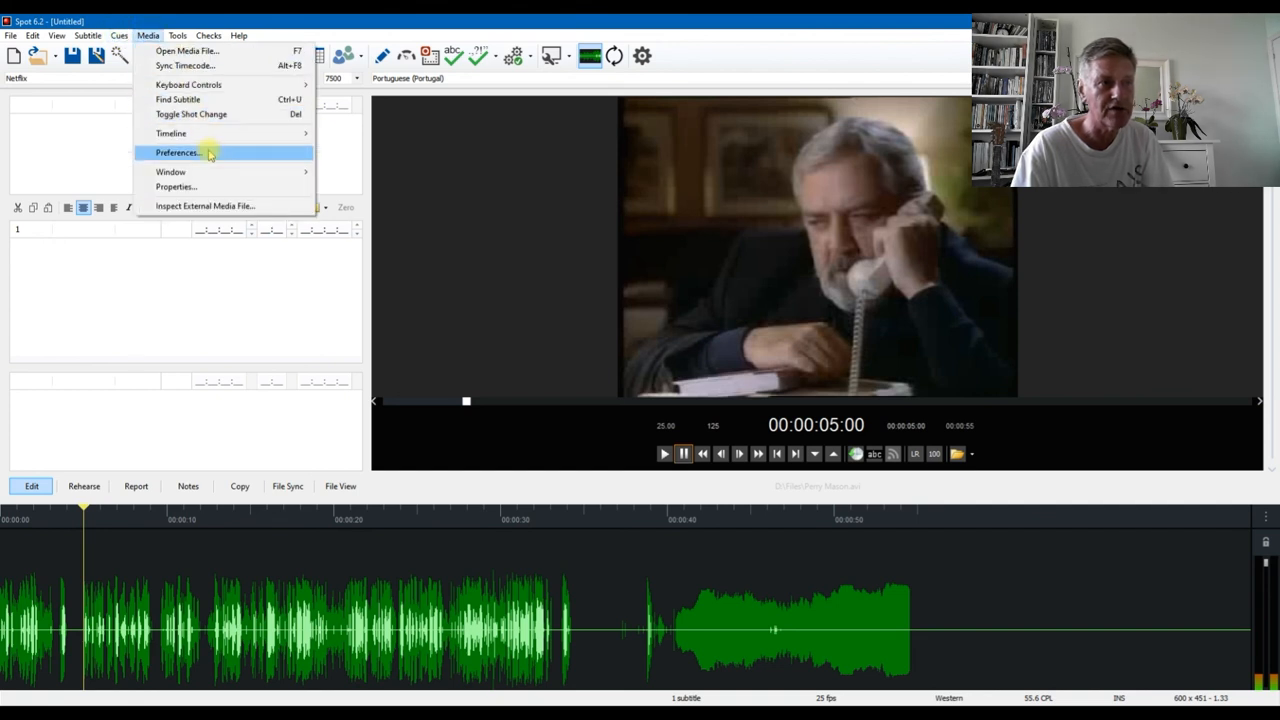
click(206, 148)
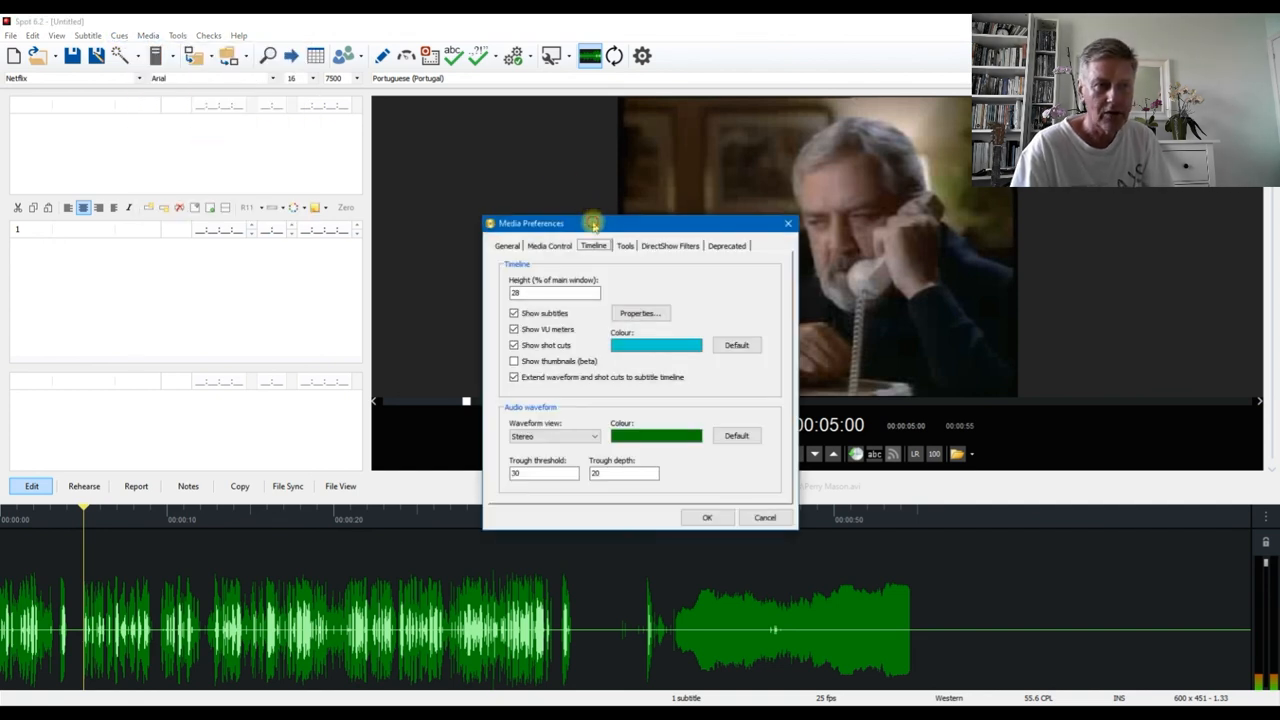
drag(598, 221, 609, 204)
click(633, 228)
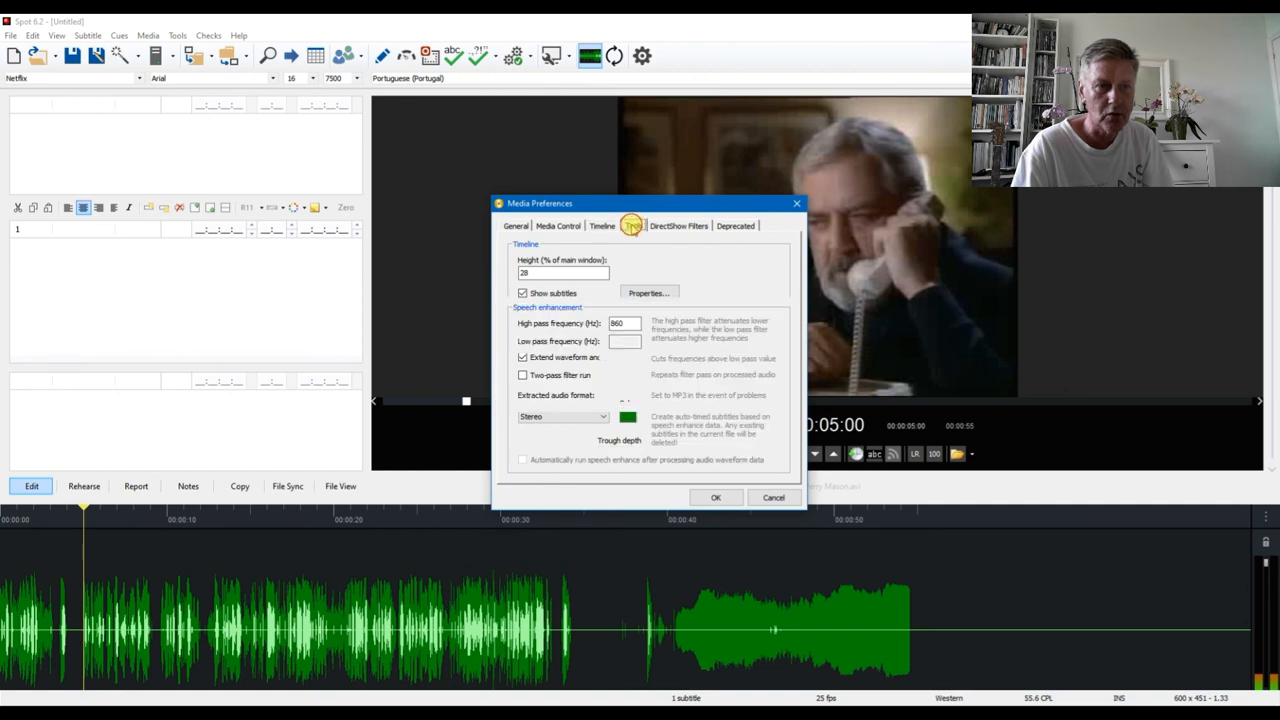
drag(600, 205, 622, 186)
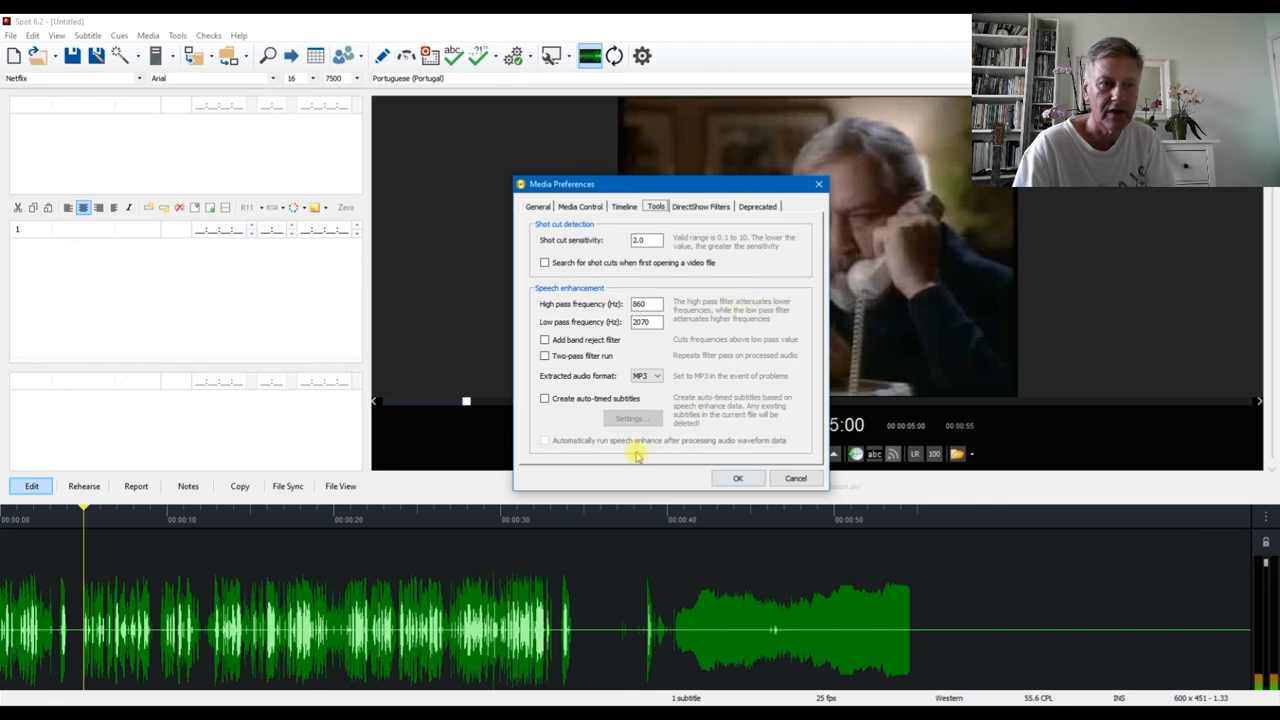
click(604, 405)
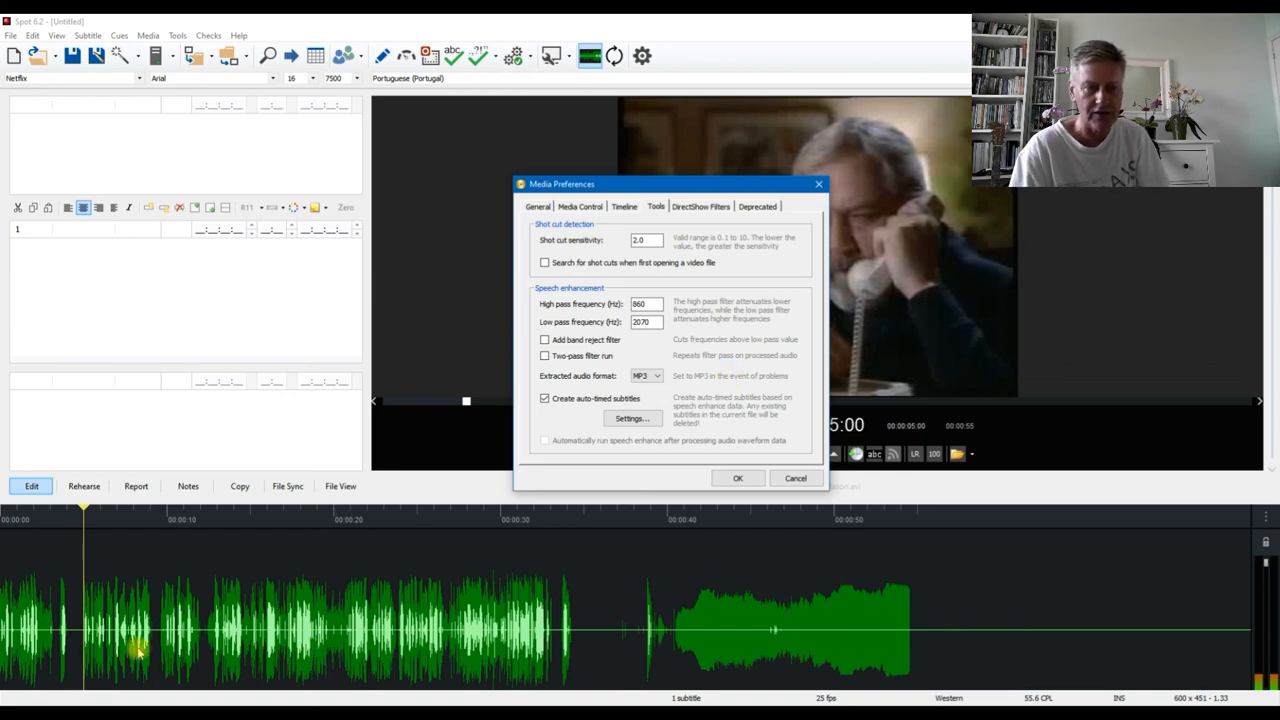
- Examine the auto-time settings for gaps, volume threshold and subtitle durations, and close the media preferences without saving
click(648, 422)
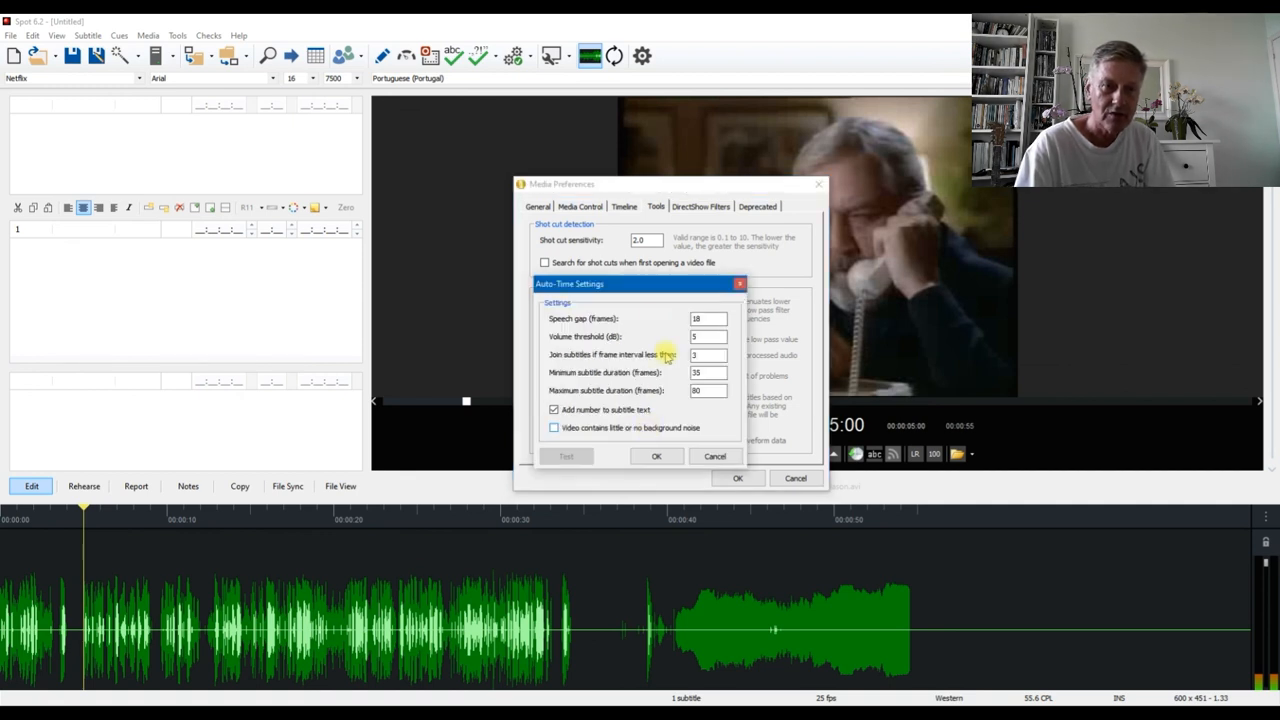
drag(654, 283, 684, 233)
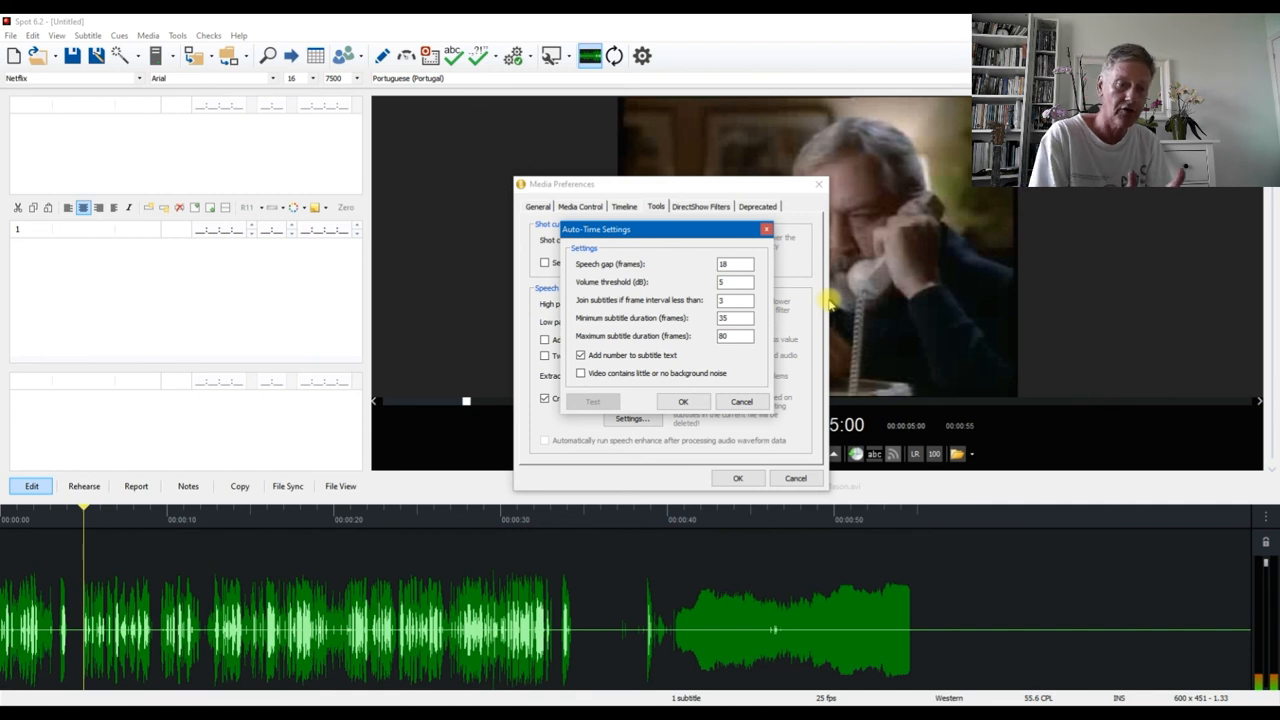
key(Escape)
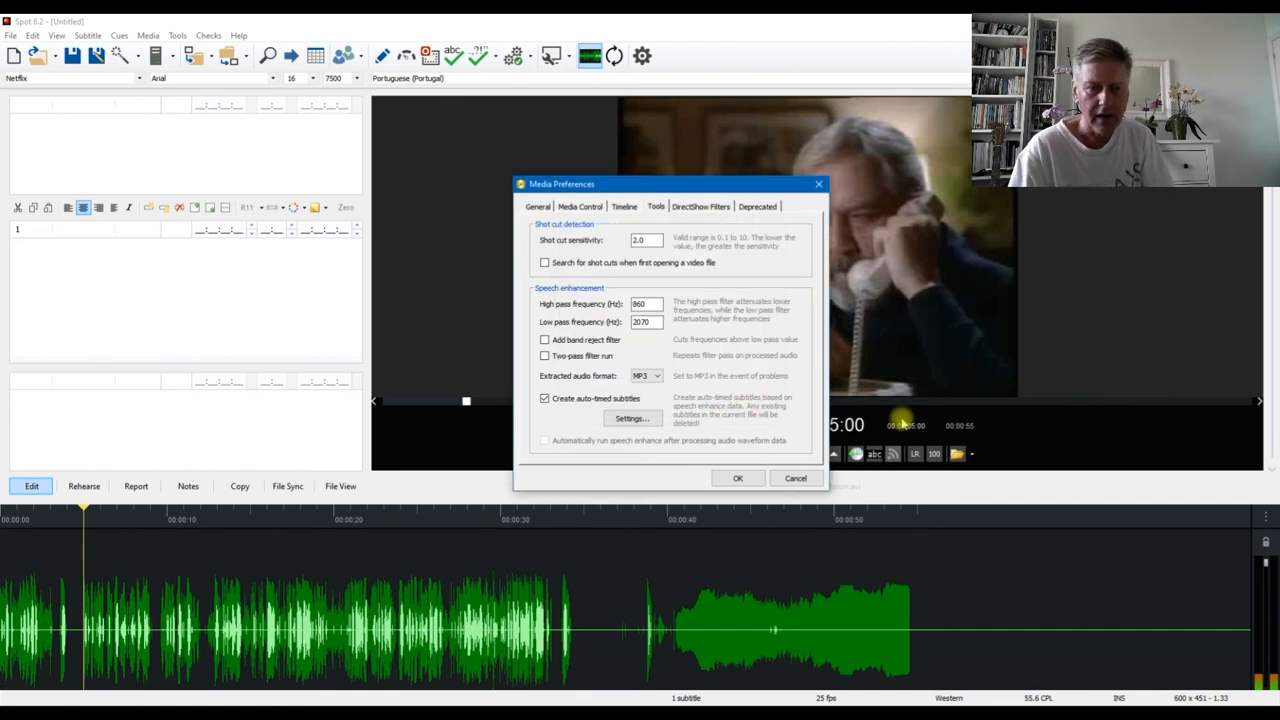
click(797, 478)
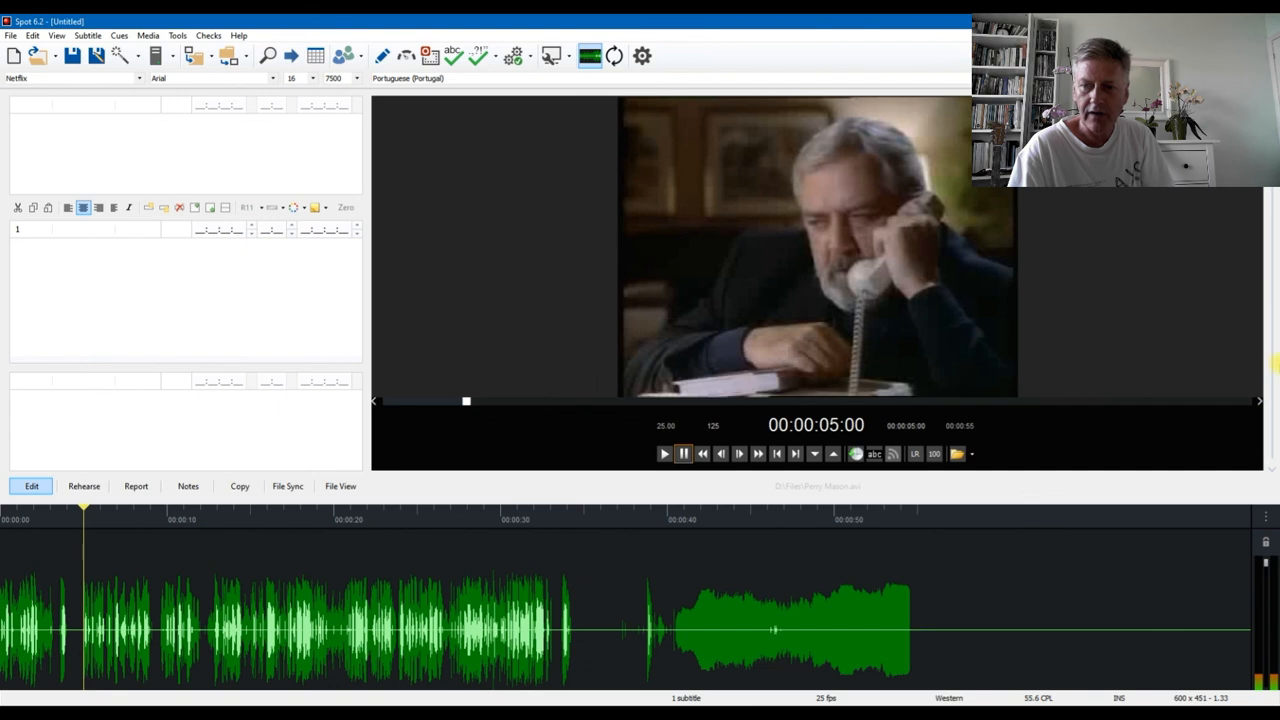
- Open the speech enhancement's test auto-time settings for the timeline and place the dialog clear of the waveform
click(1265, 517)
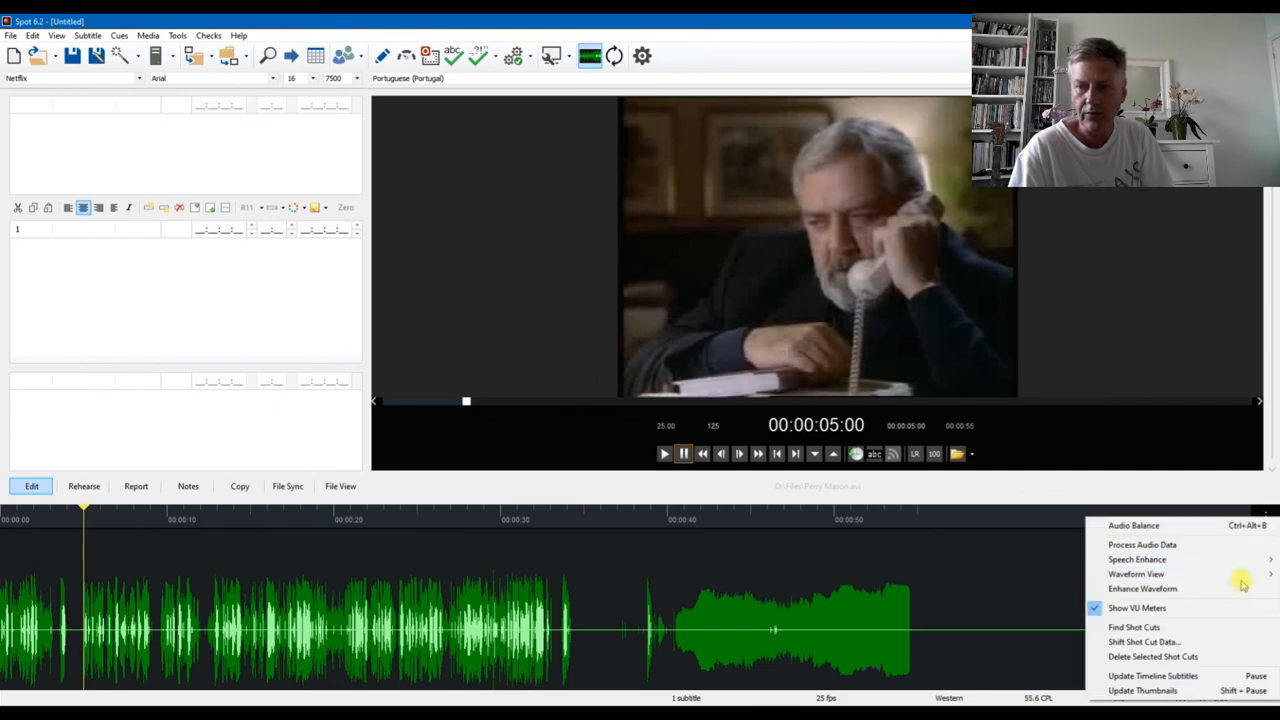
click(1193, 381)
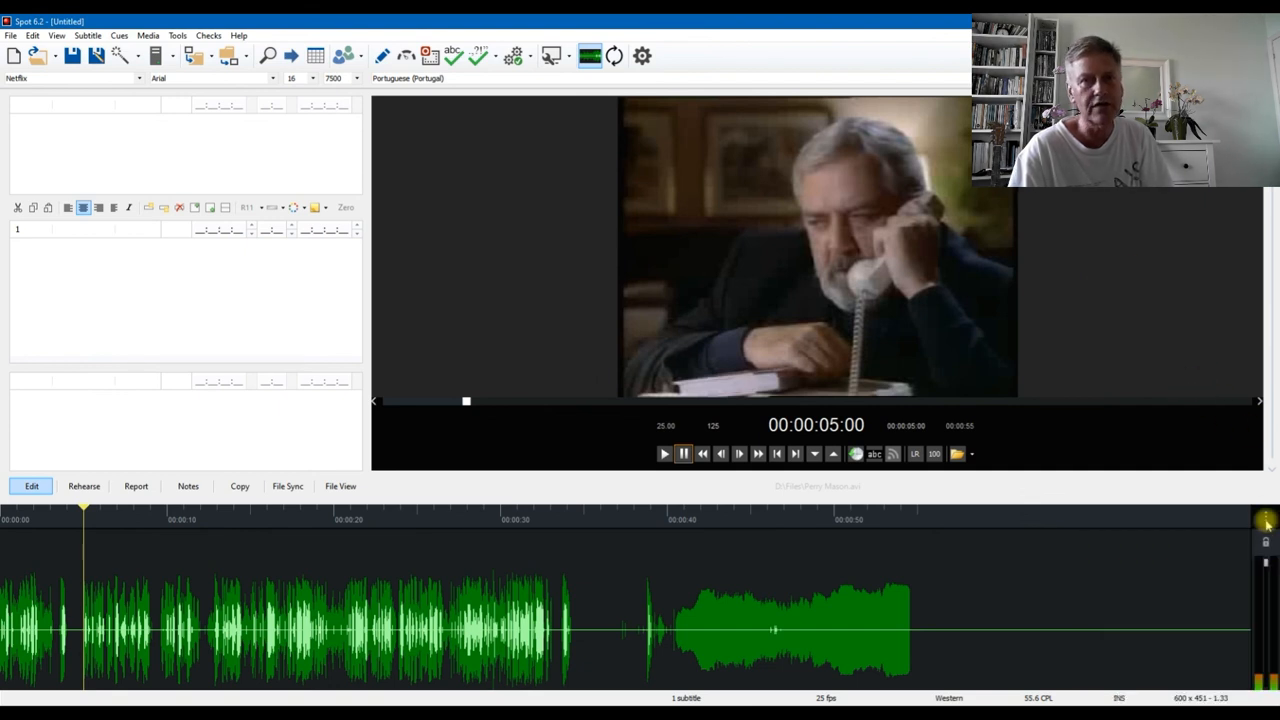
click(1266, 521)
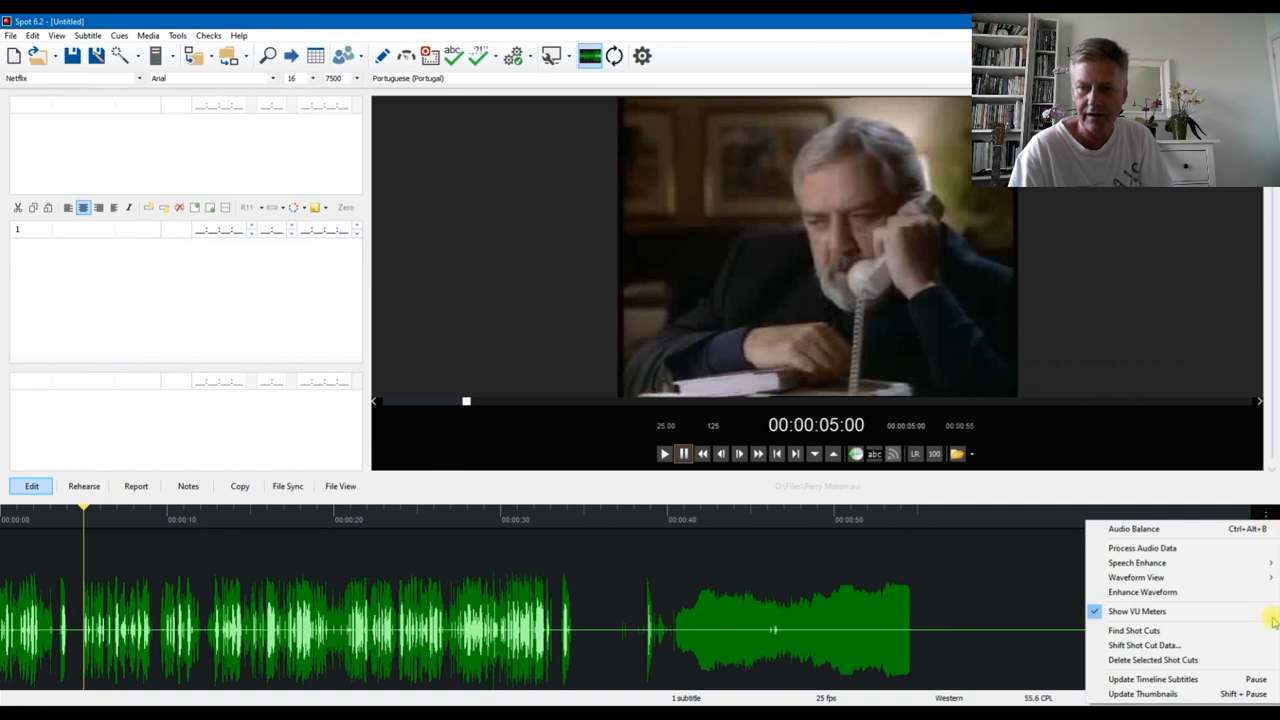
mouse_move(1140, 563)
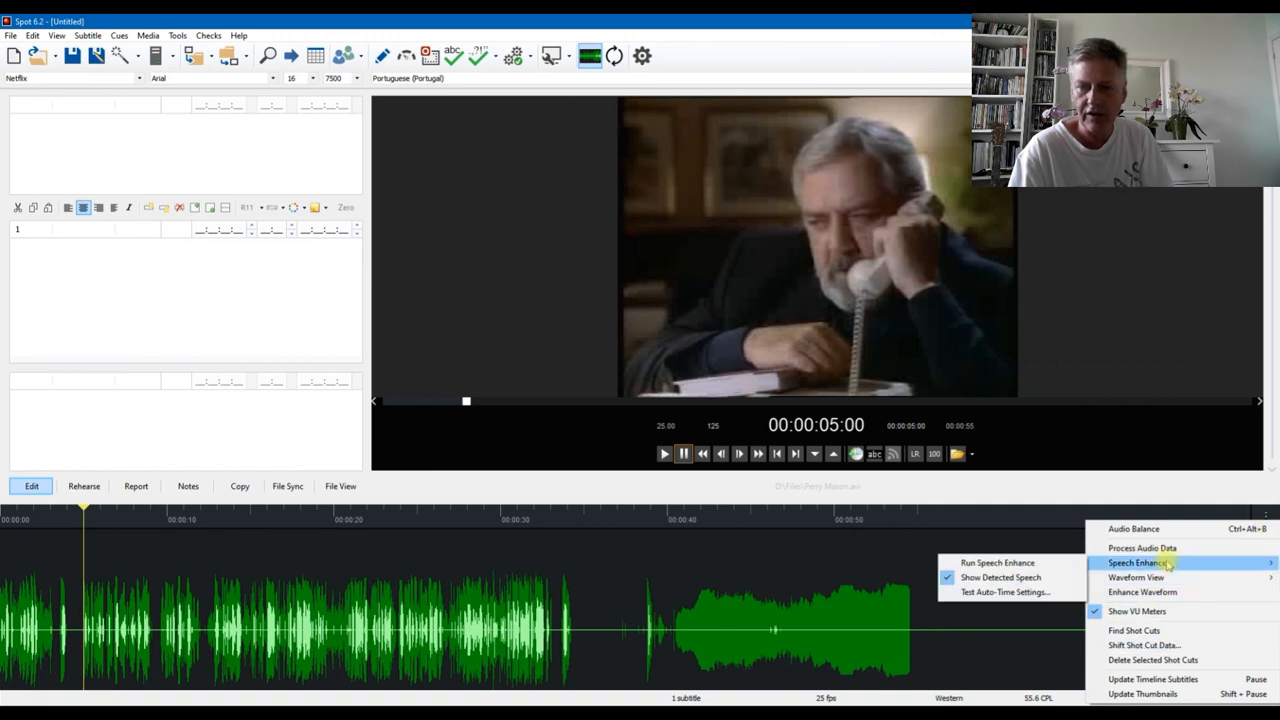
click(993, 592)
drag(660, 290, 713, 144)
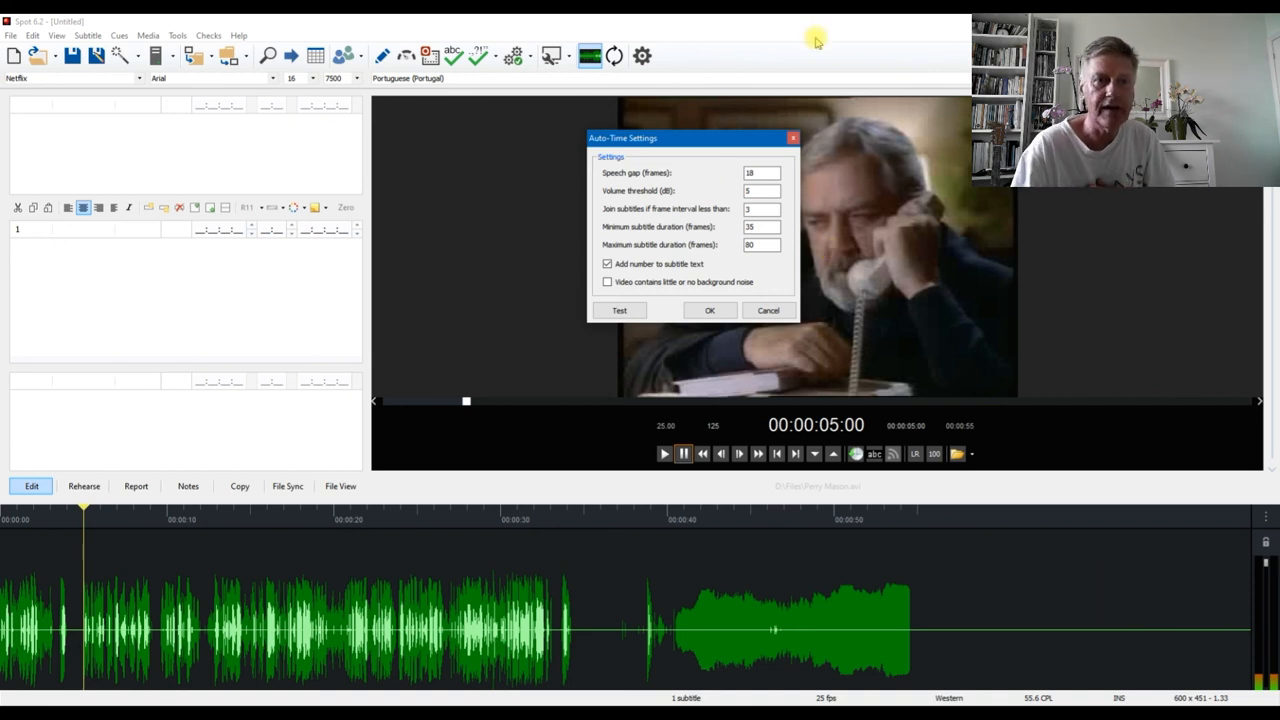
drag(683, 145, 690, 155)
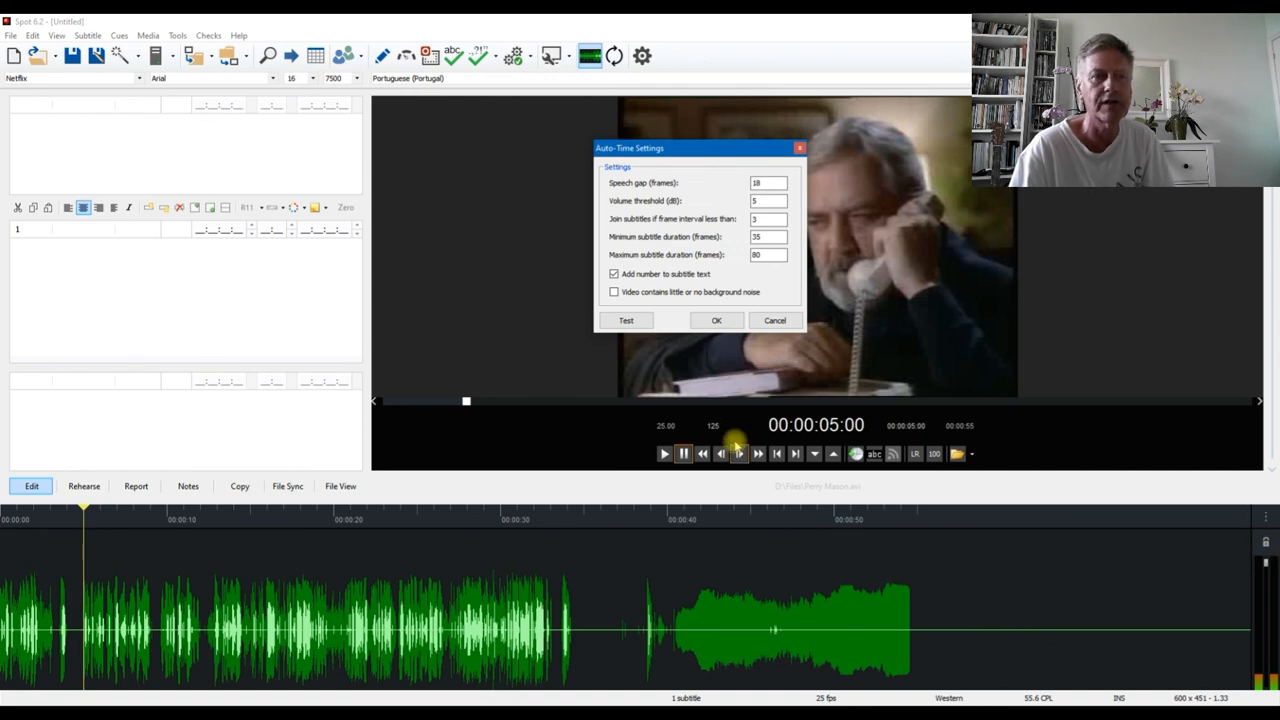
- Test auto-timing with speech gap 8 frames, volume threshold 2 dB, join interval 5 and maximum subtitle duration 83 frames
click(780, 186)
click(780, 186)
click(780, 186)
click(780, 186)
click(780, 186)
click(780, 186)
click(780, 186)
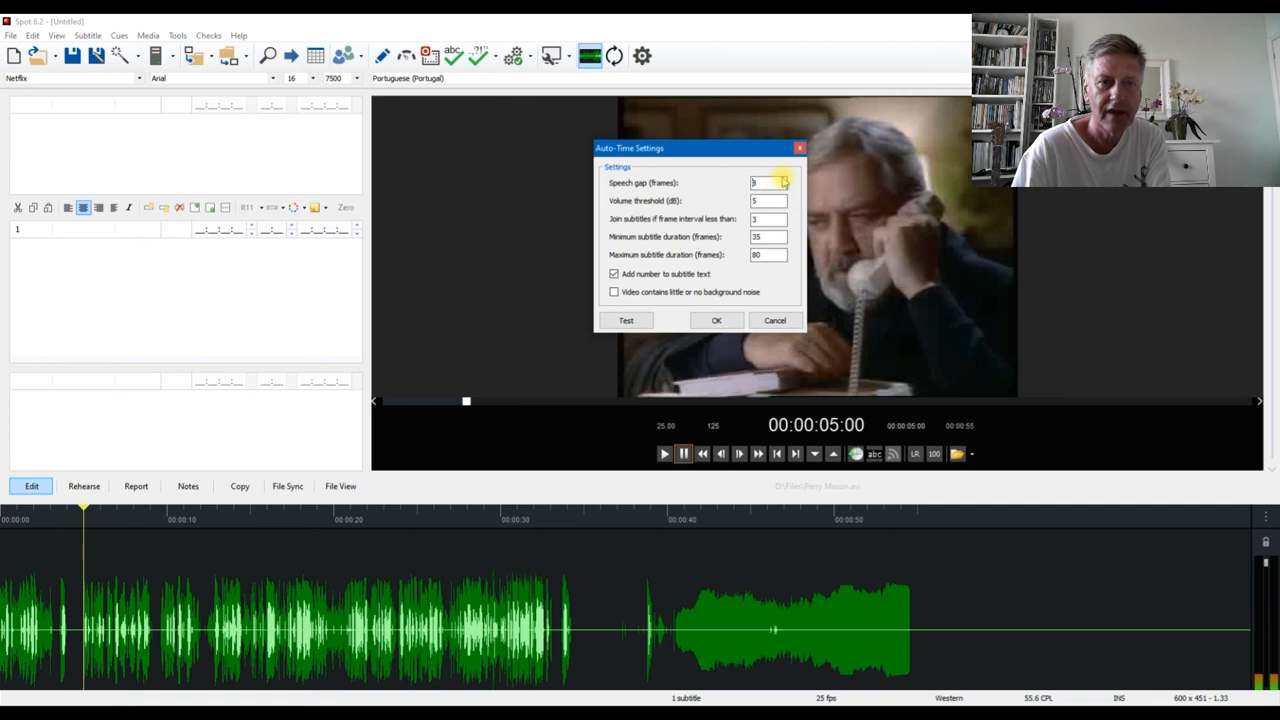
click(626, 320)
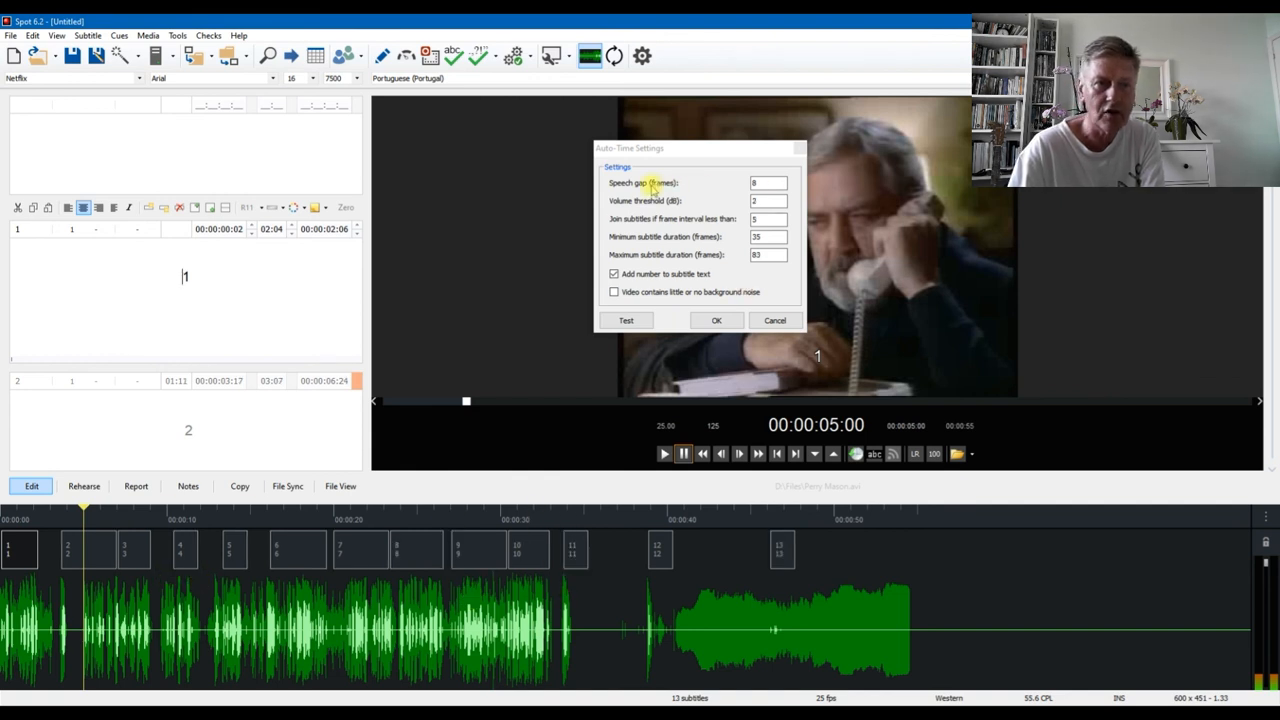
- Retest the auto-timing with a speech gap of 18 frames and with the volume threshold set to 6 dB
click(692, 190)
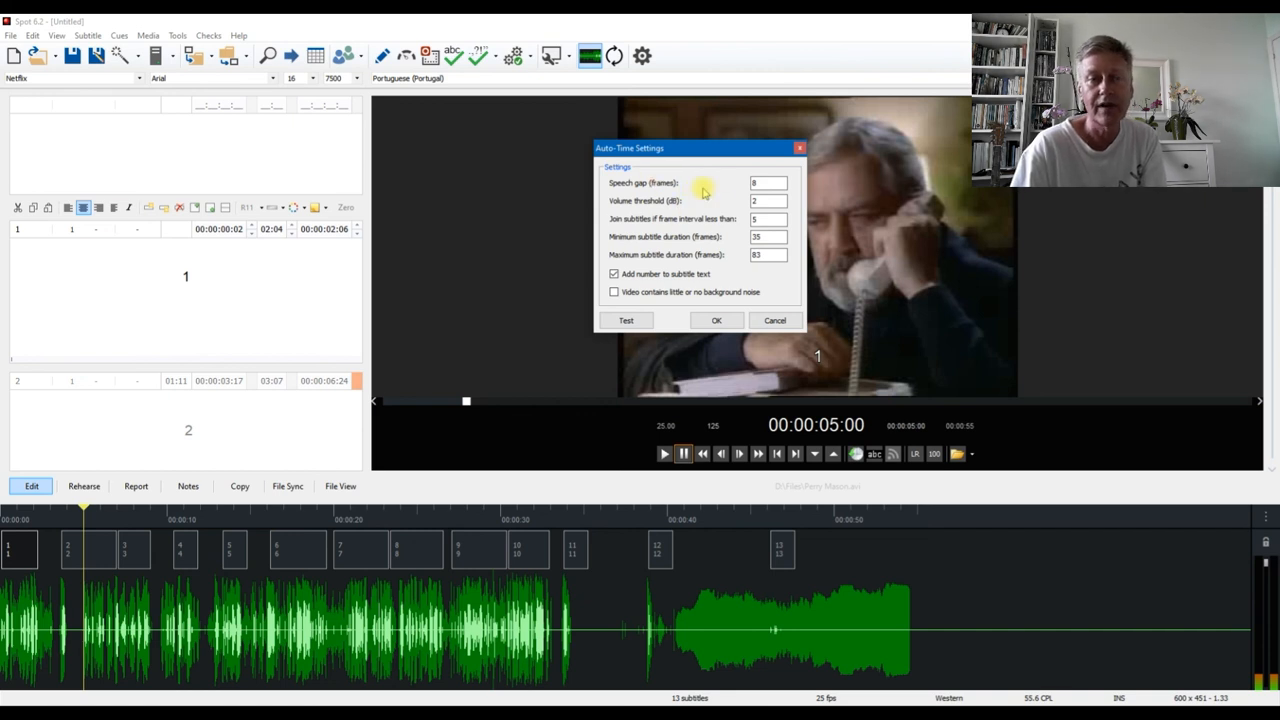
scroll(712, 190, up, 10)
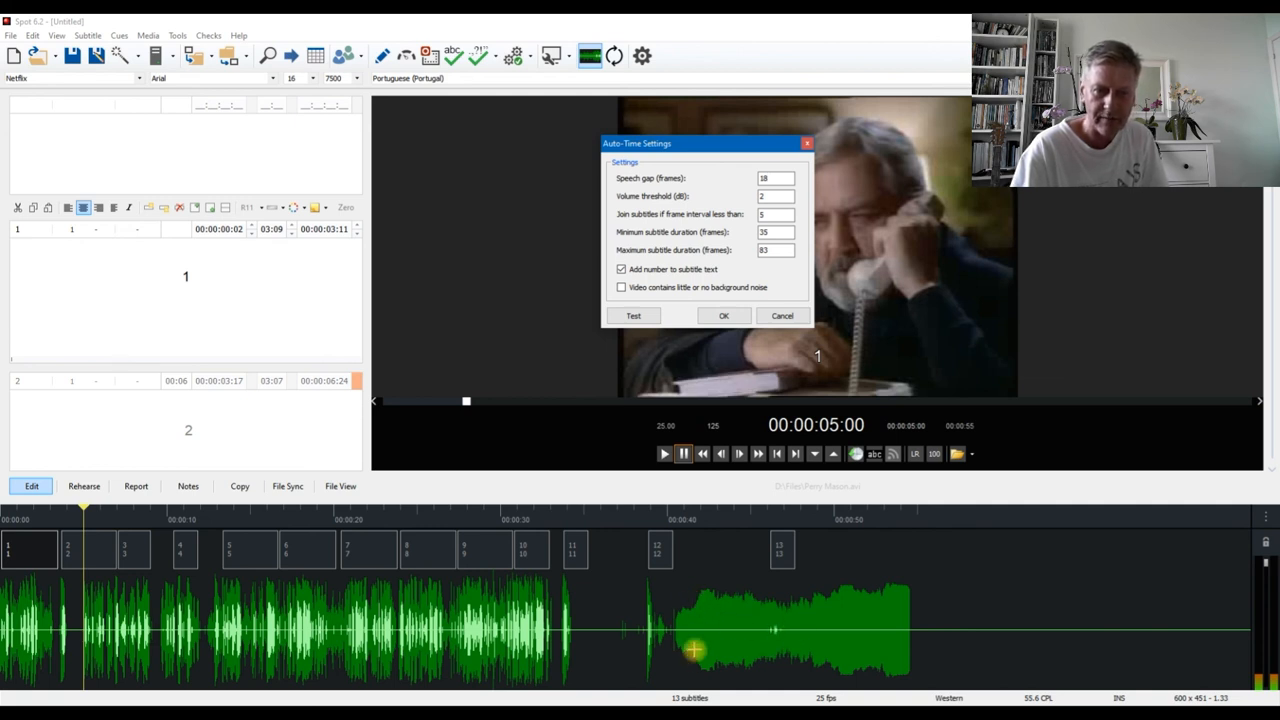
double_click(788, 195)
text(4)
double_click(788, 195)
text(6)
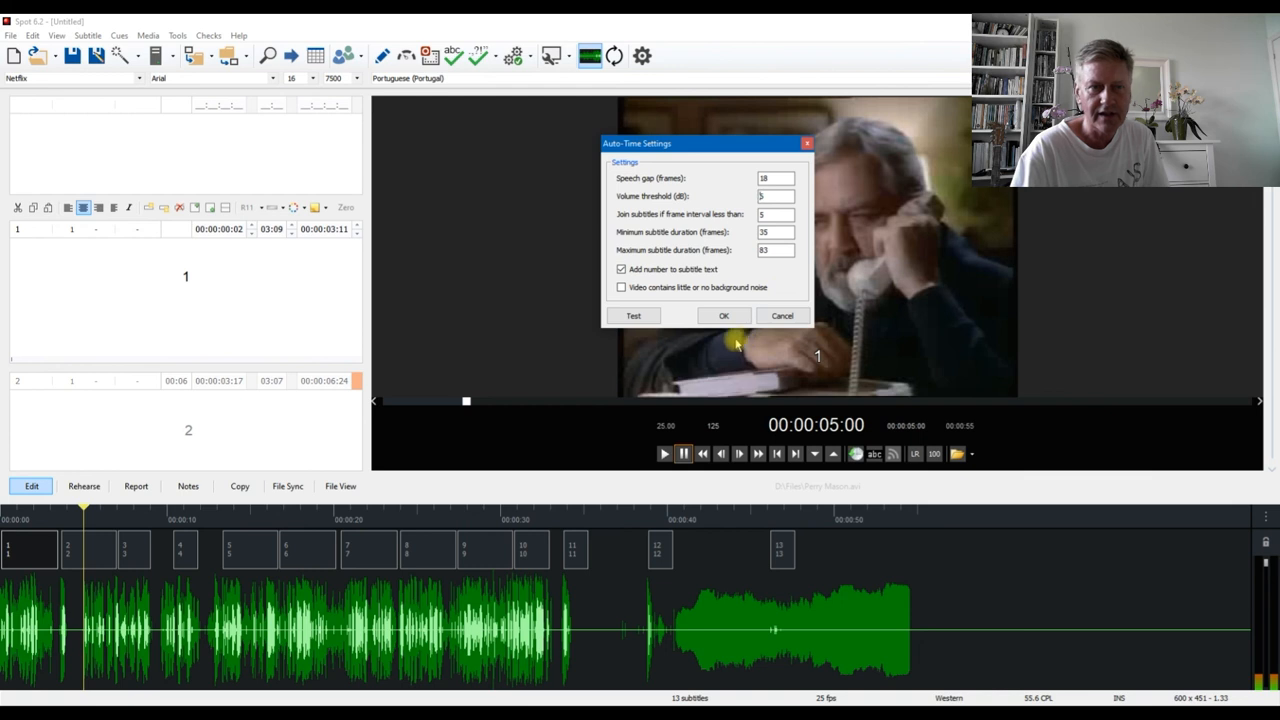
click(646, 313)
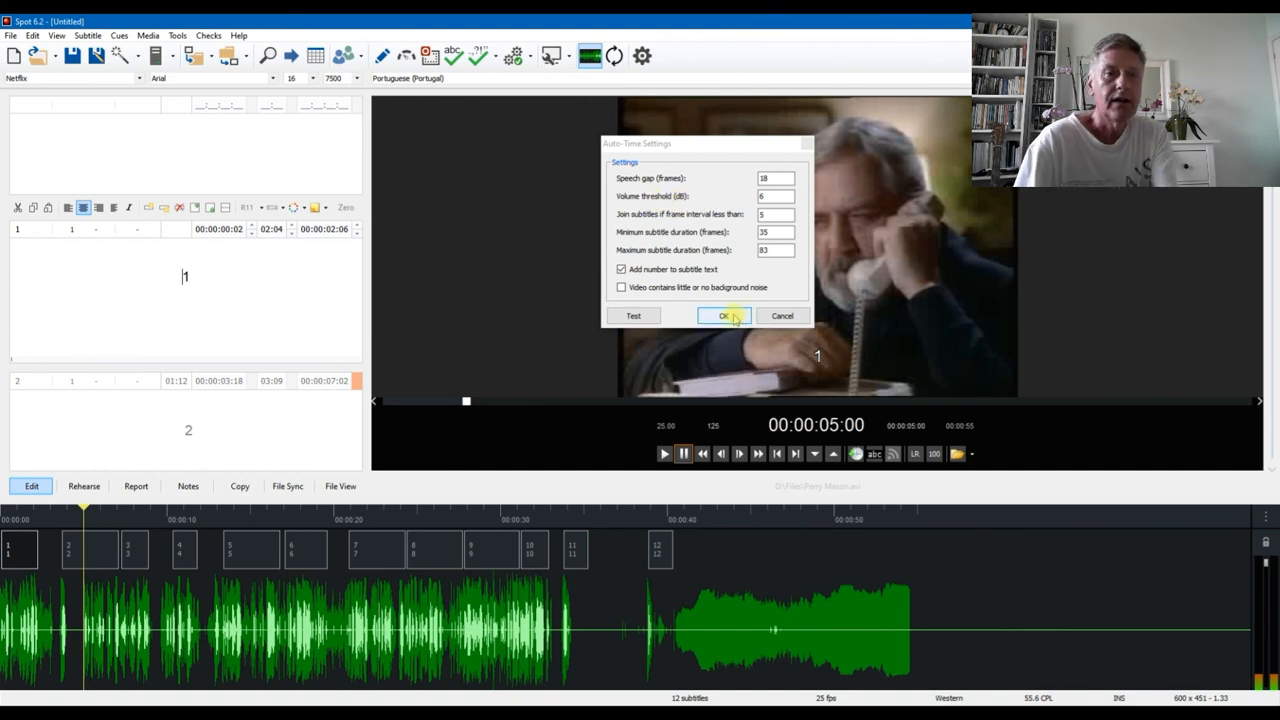
click(764, 215)
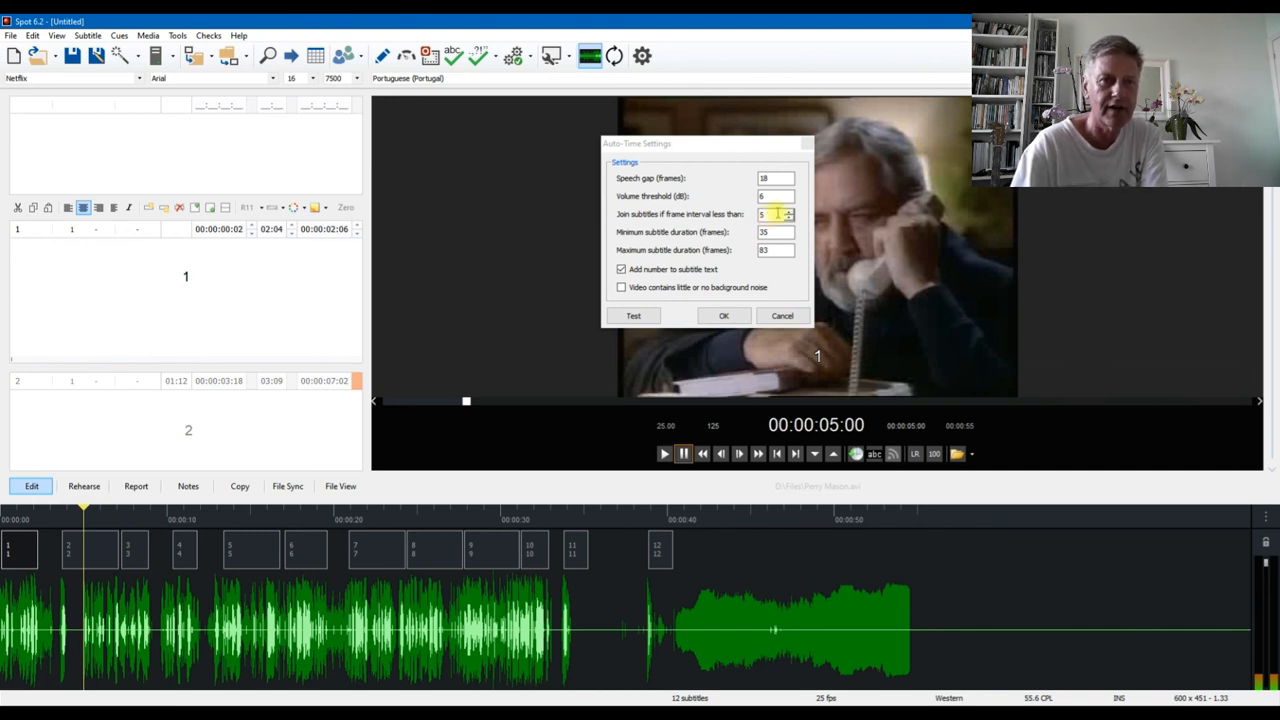
click(772, 214)
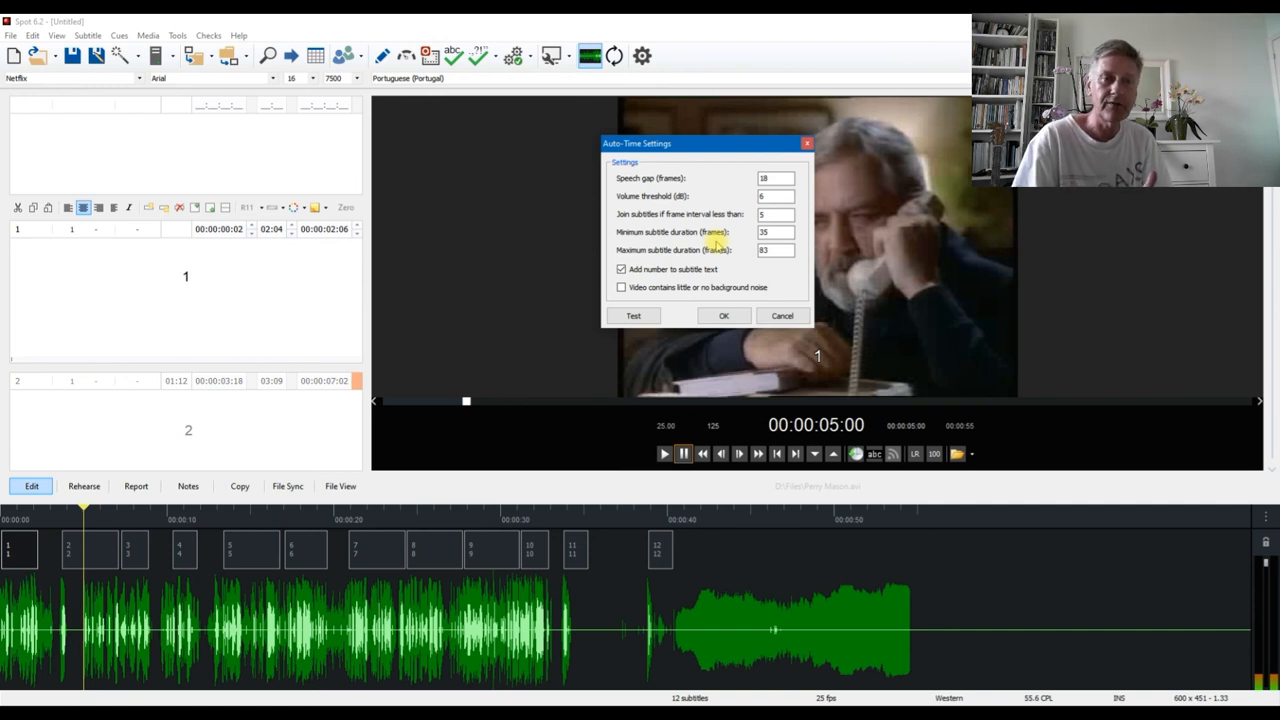
click(771, 231)
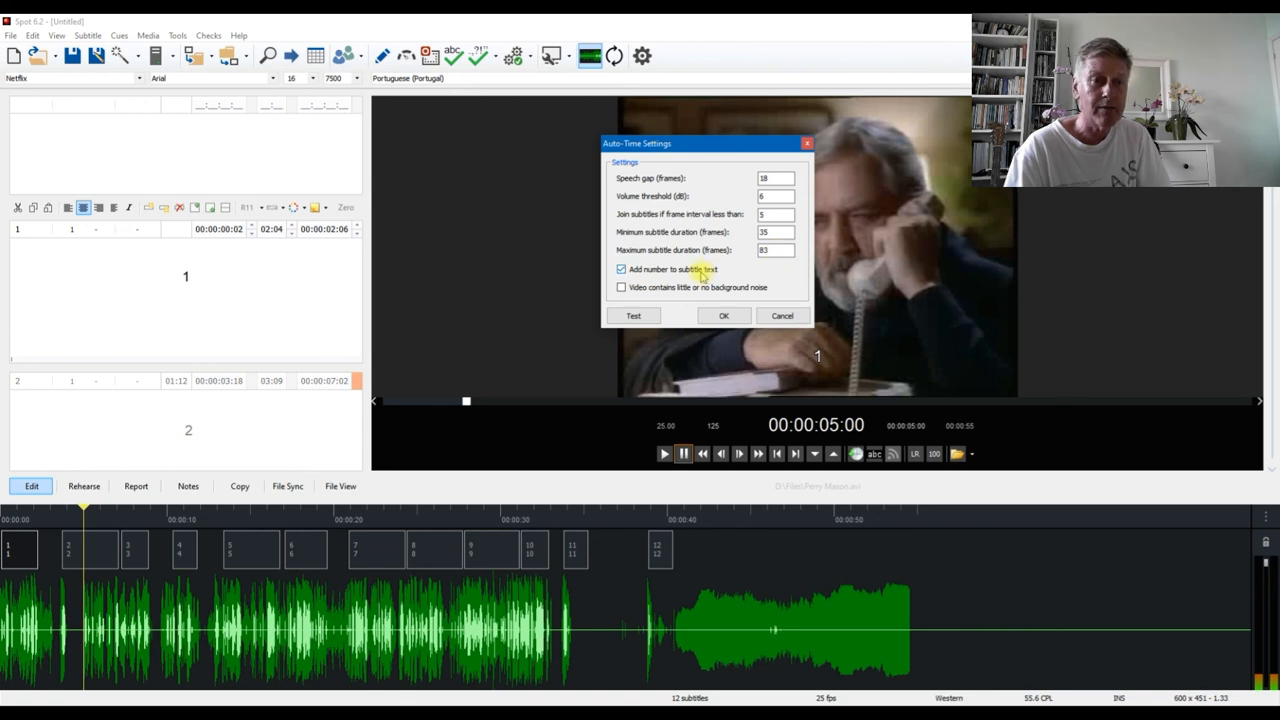
- Browse the generated subtitles to check the numbers added as their text, and return to the first subtitle
click(201, 277)
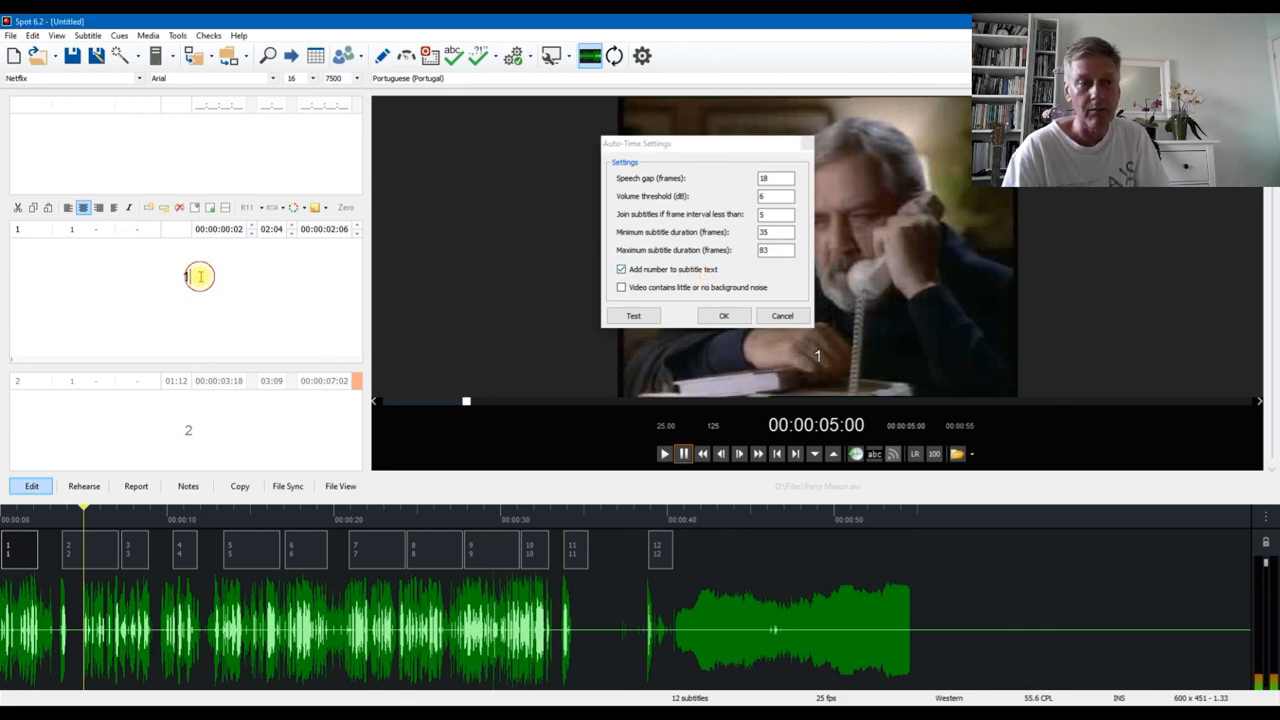
scroll(248, 308, down, 2)
scroll(248, 308, down, 1)
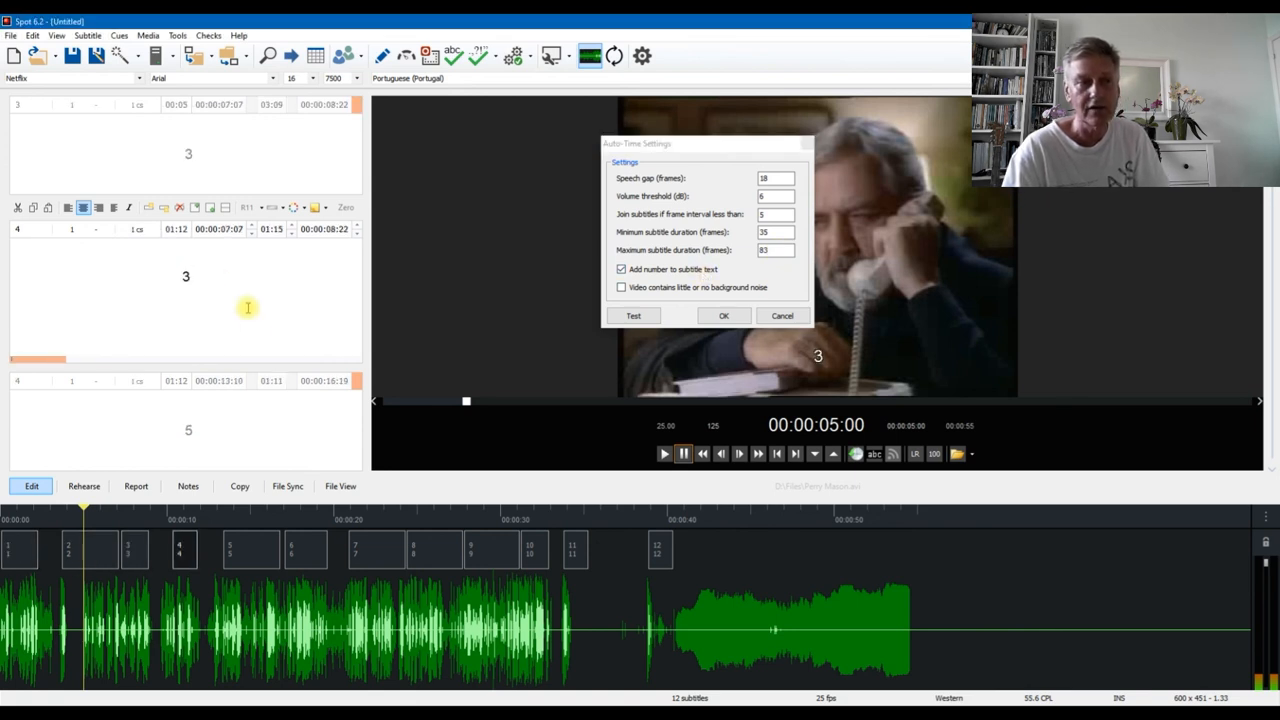
scroll(248, 300, up, 2)
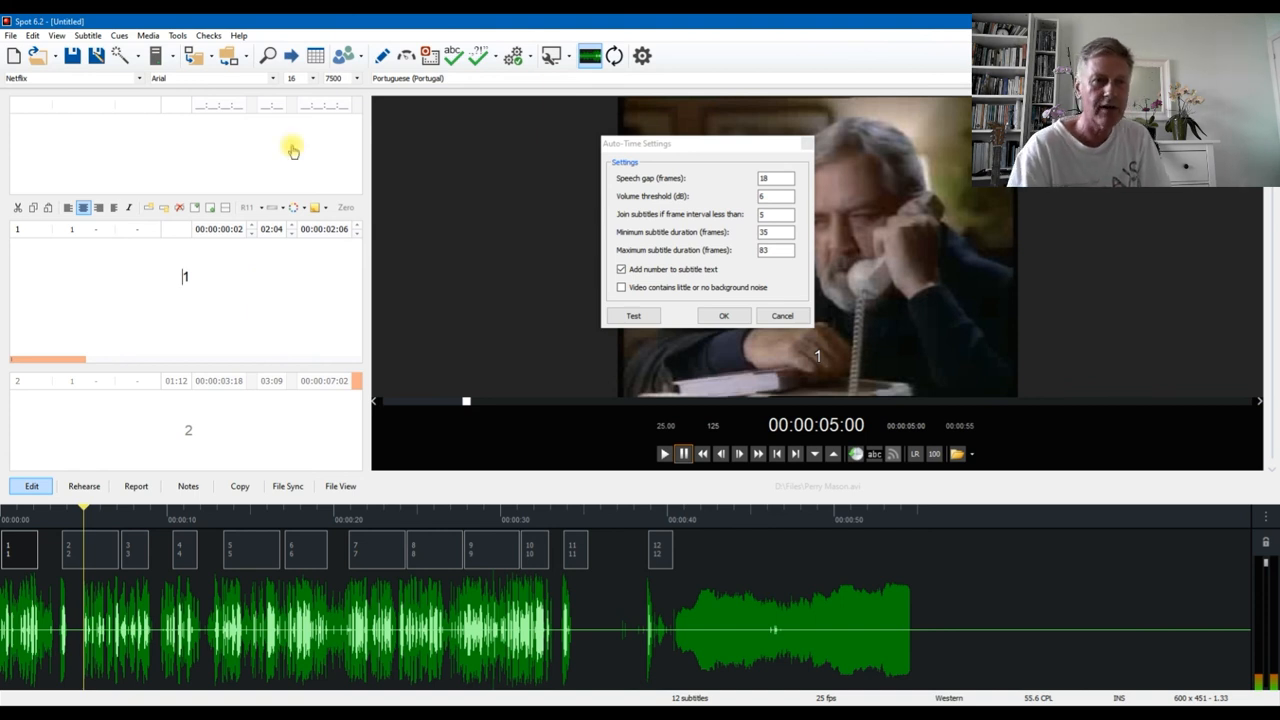
- Turn on the auto-time option stating that the video contains little or no background noise
click(636, 290)
click(622, 288)
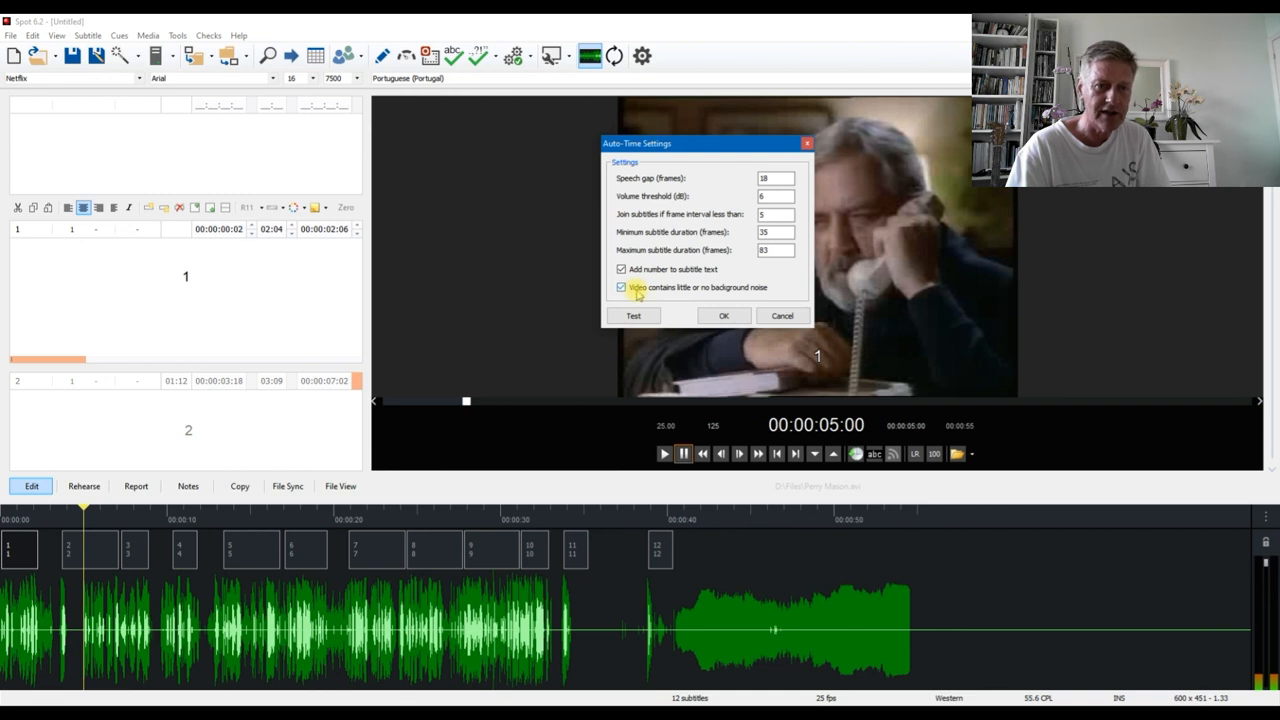